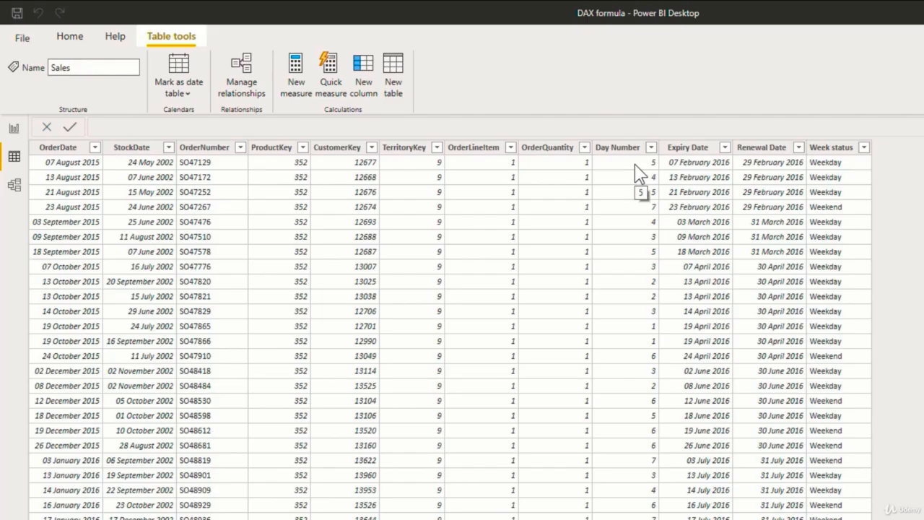
Add a new calculated column to the Sales table and name it Day Name
click(641, 152)
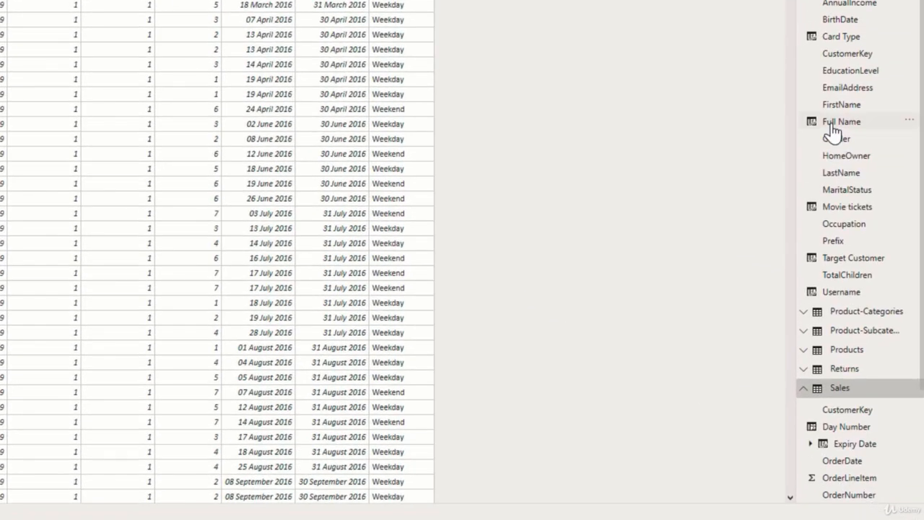
right_click(839, 392)
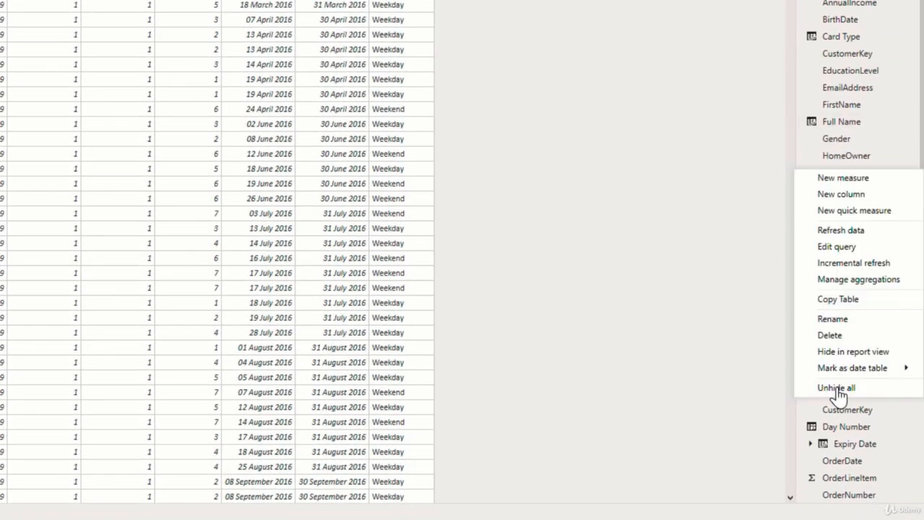
click(847, 194)
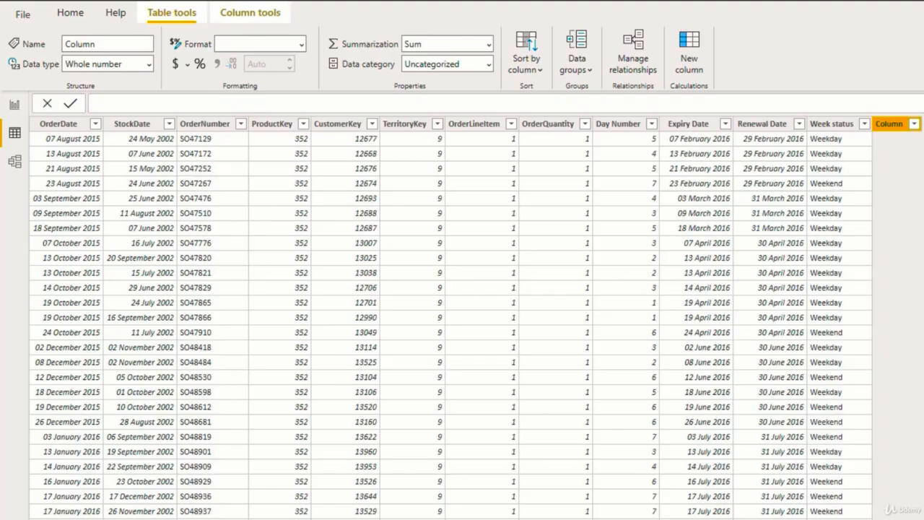
key(Left)
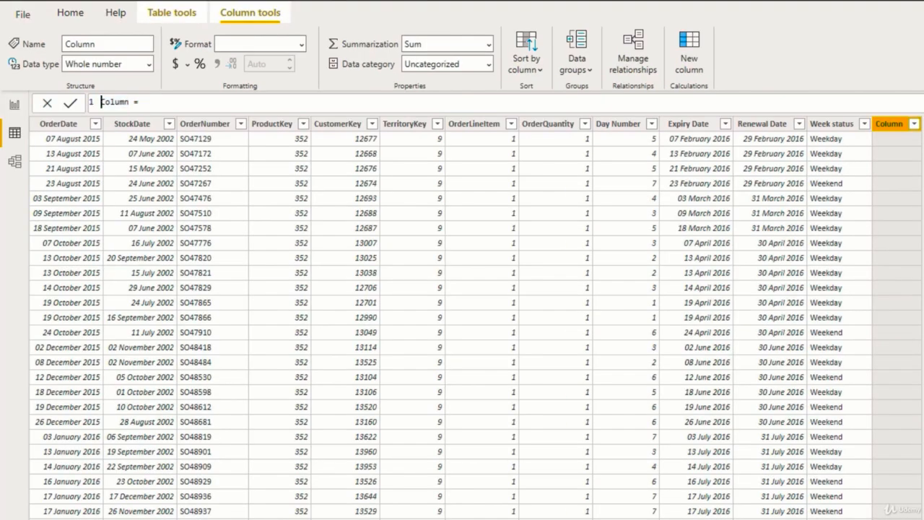
key(ctrl+shift+Right)
text(Day Name)
key(Right)
key(Right)
key(Right)
Begin the Day Name formula with a SWITCH function that evaluates Sales[Day Number]
text(SWITCH()
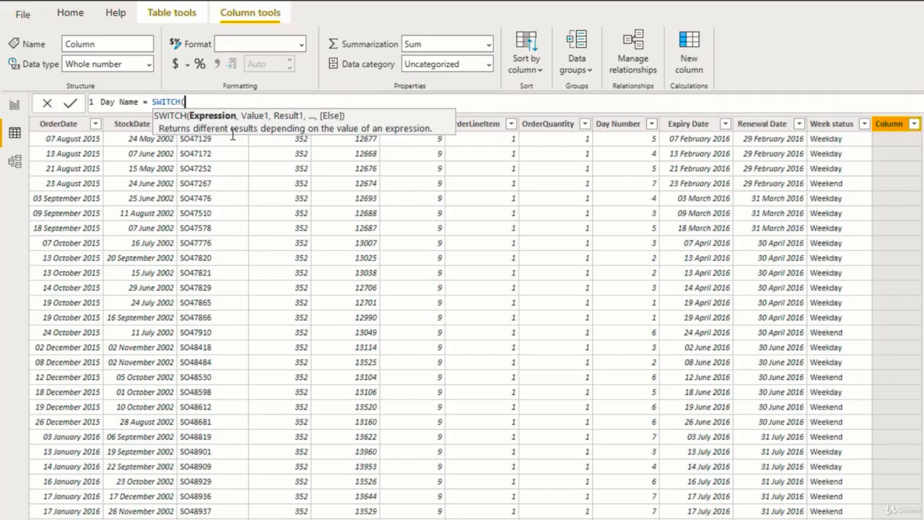
text(sal)
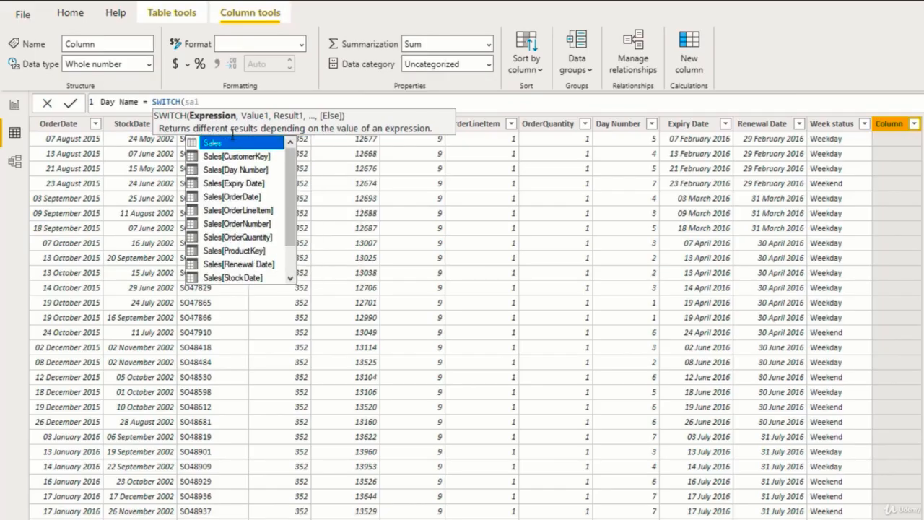
key(Down)
key(Down)
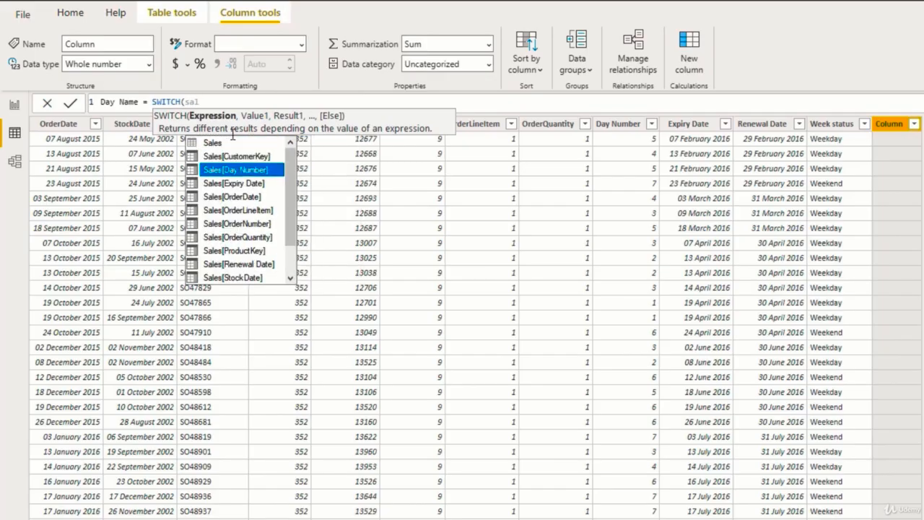
key(Tab)
text(,)
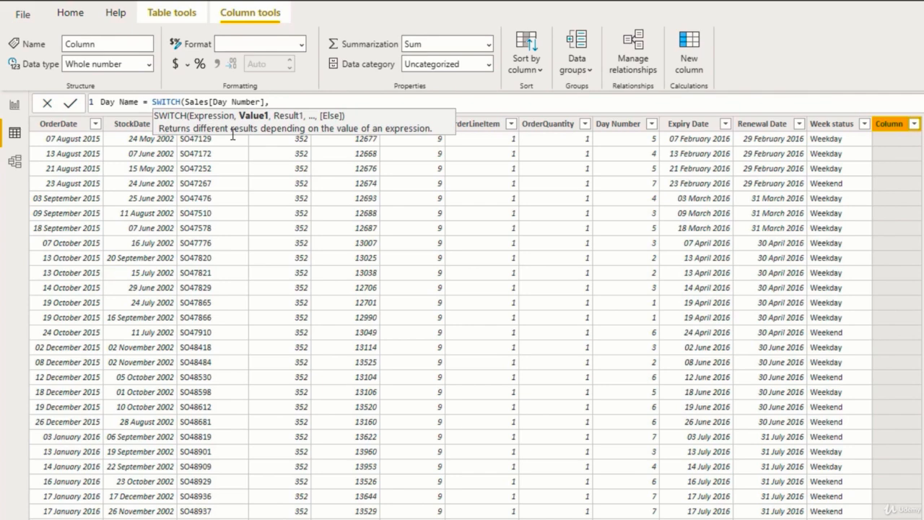
Map value 1 to "Monday", 2 to "Tuesday" and 3 to "Wednesday" in the SWITCH formula, and start value 4
text(1,)
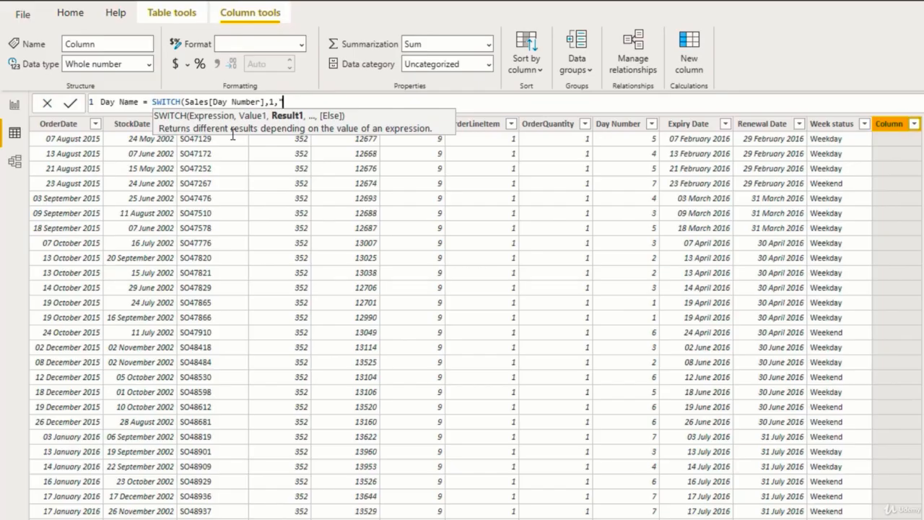
text("Monday")
text(,)
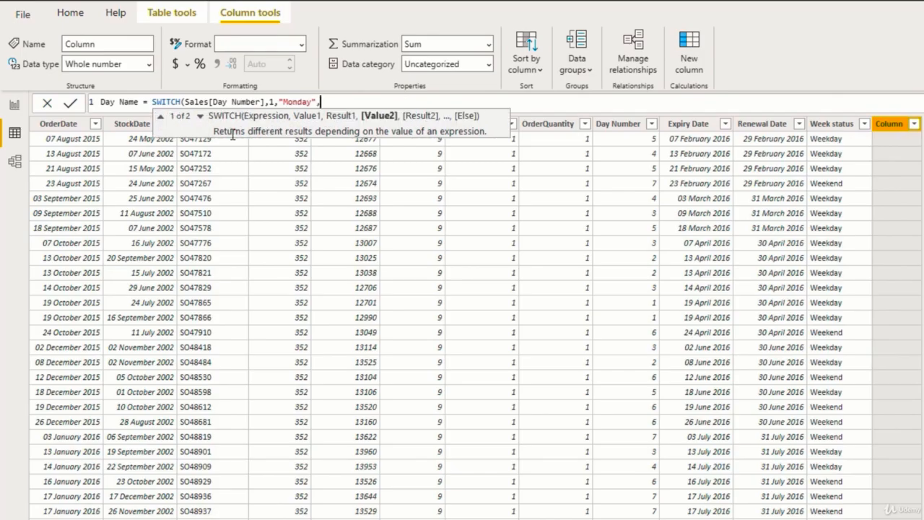
text(2,"T)
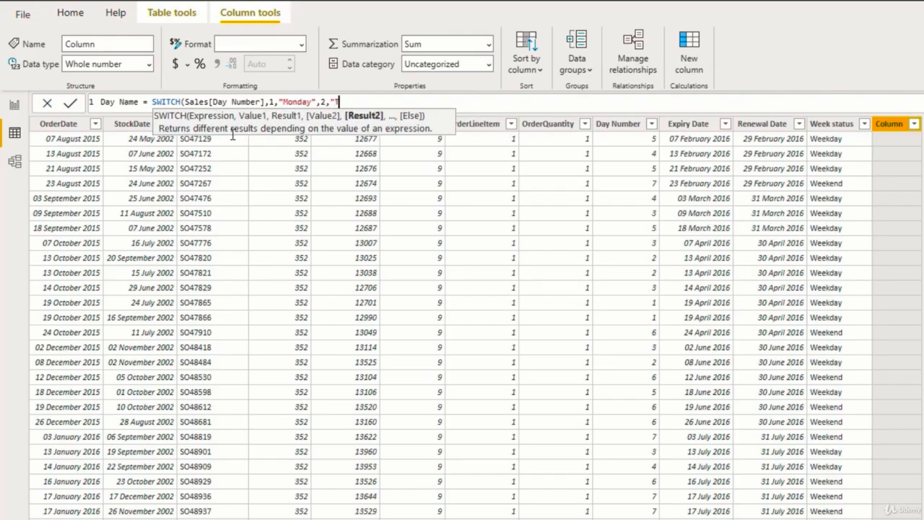
text(uesday",)
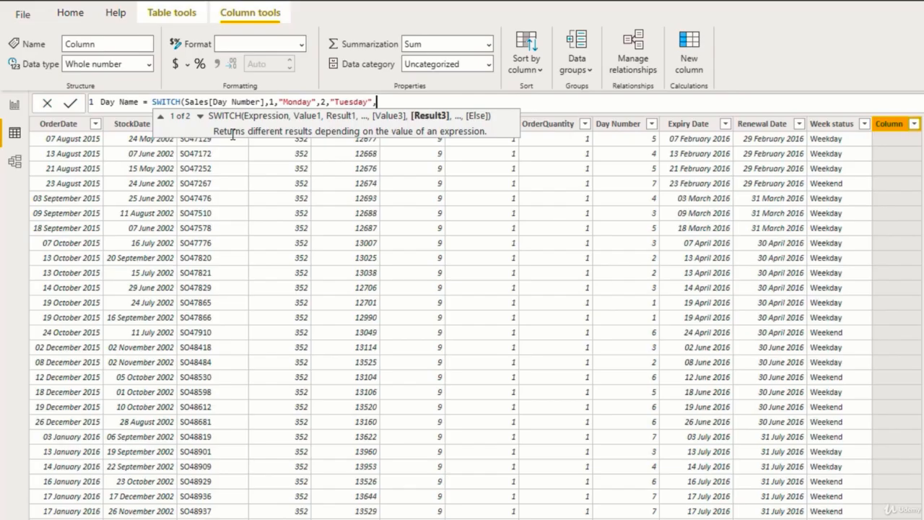
text(3,)
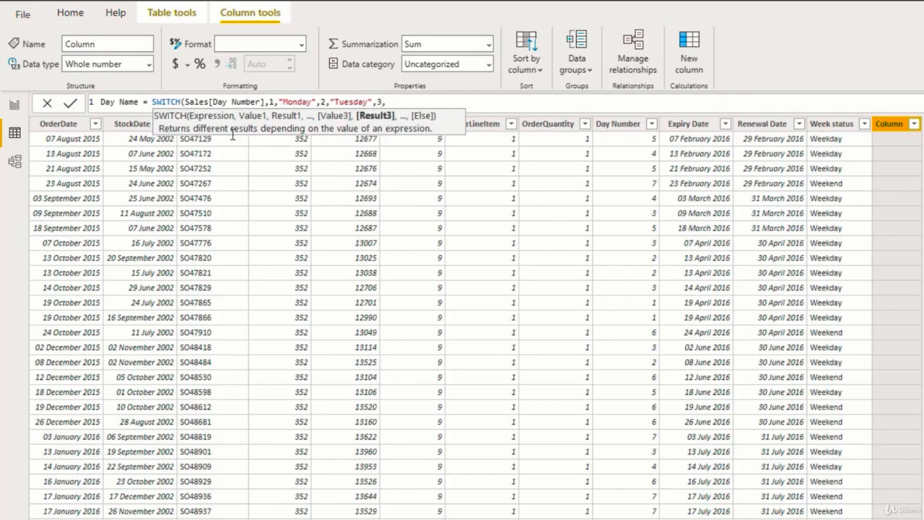
text("Wednesday",4)
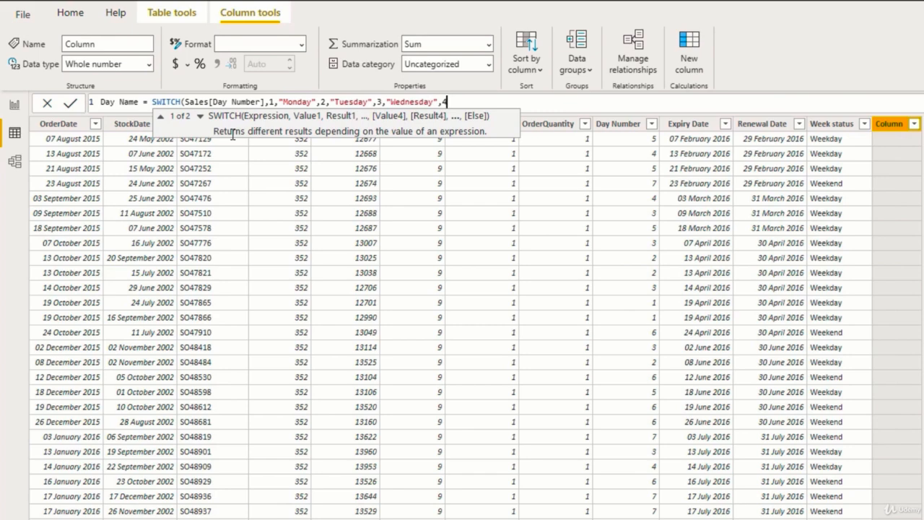
Map value 4 to "Thursday" in the SWITCH formula, with a comma separating the value from its result
text(,"T)
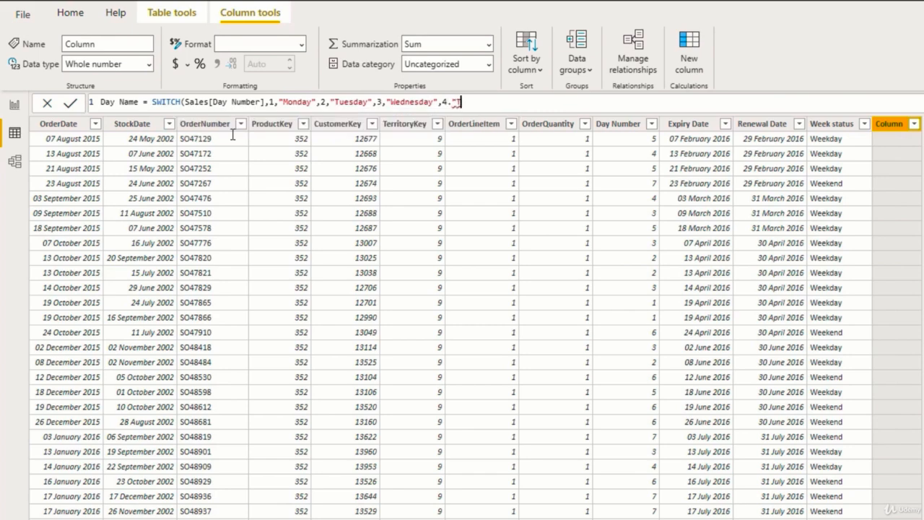
text(hursday)
key(Left)
key(Left)
key(Left)
key(Left)
key(Left)
key(Left)
key(Left)
key(Left)
key(Left)
key(BackSpace)
text(,)
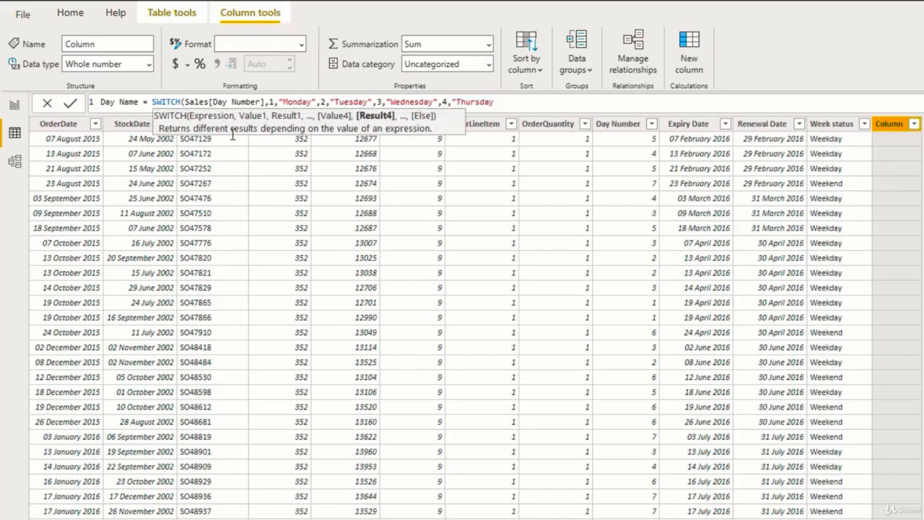
key(Right)
key(Right)
key(Right)
key(Right)
key(Right)
key(Right)
key(Right)
key(Right)
key(Right)
text(",)
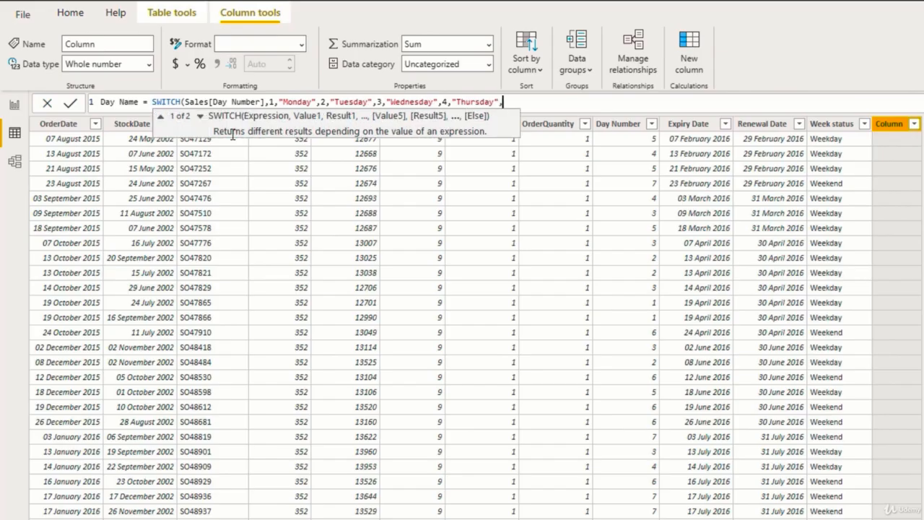
Map value 5 to "Friday", 6 to "Saturday" and 7 to "Sunday" in the SWITCH formula
text(5,)
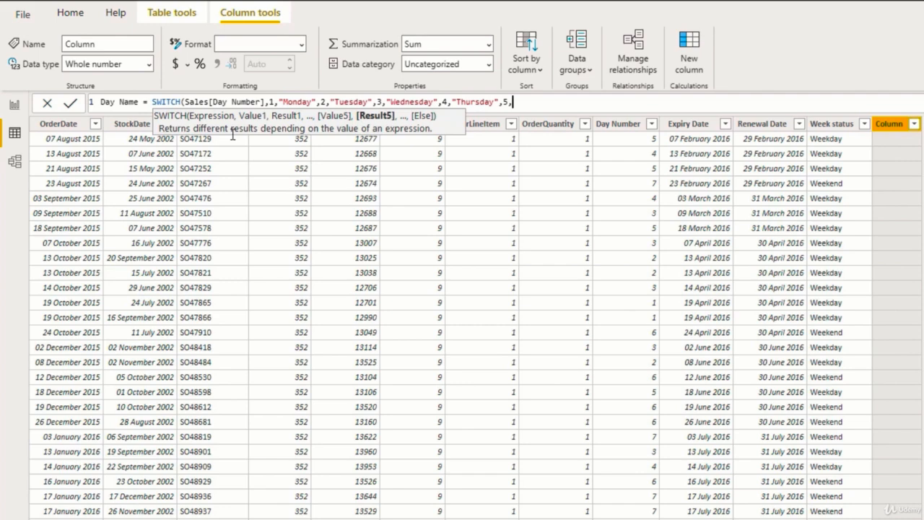
text("Friday",)
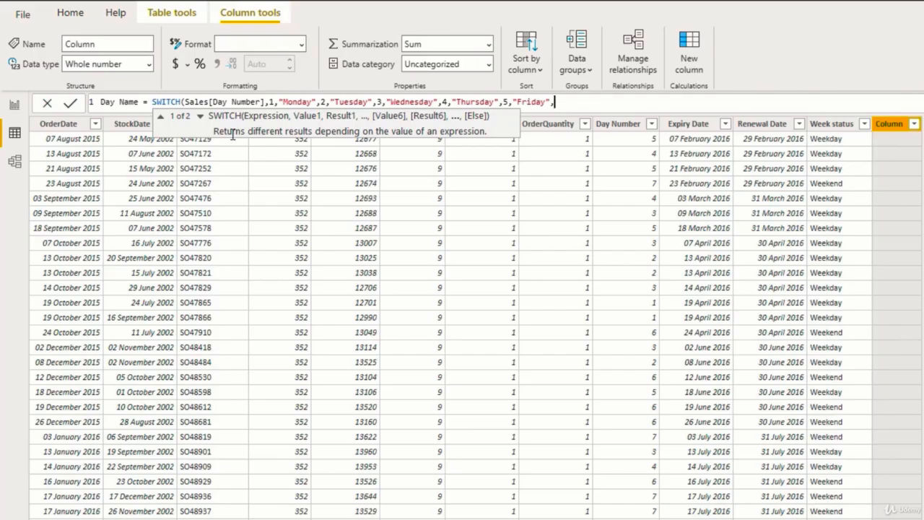
text(6)
text(,")
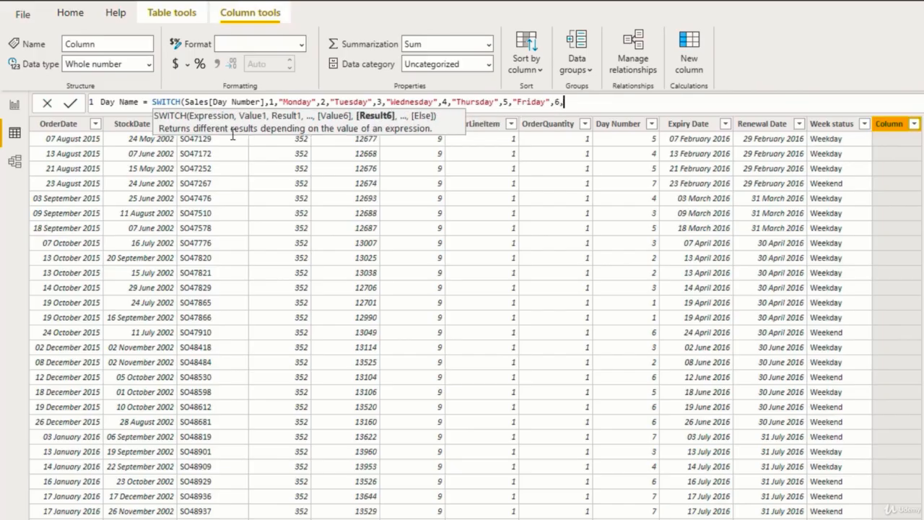
text(Saturday",7,"Sunday")
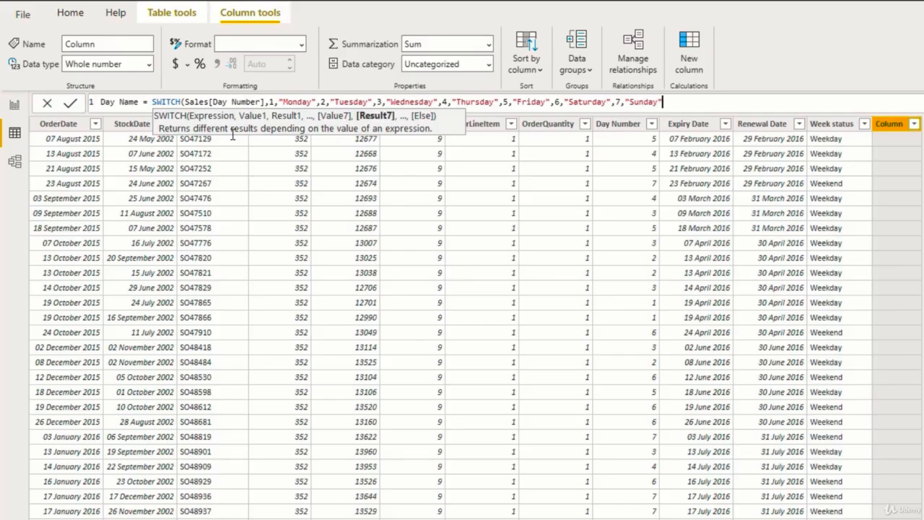
Set "Wrong" as the SWITCH fallback result, close the formula and commit the Day Name column
text(,)
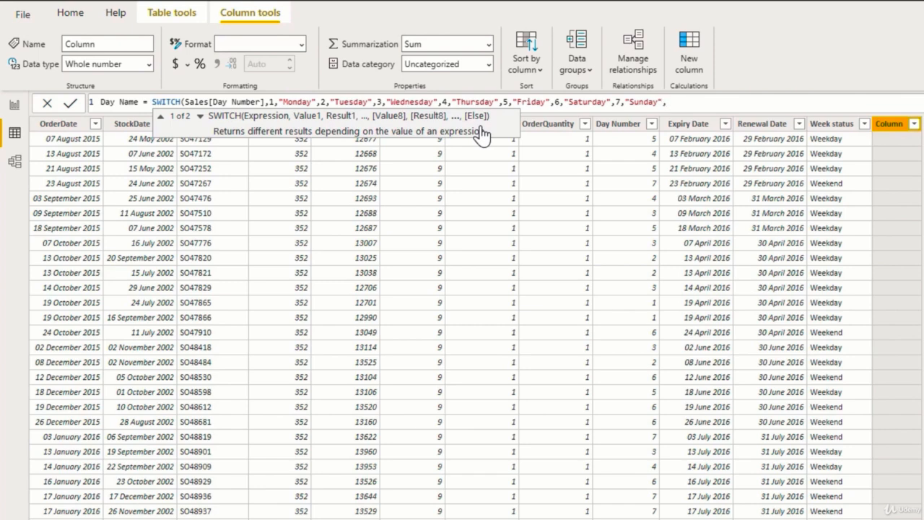
text("Wrong"))
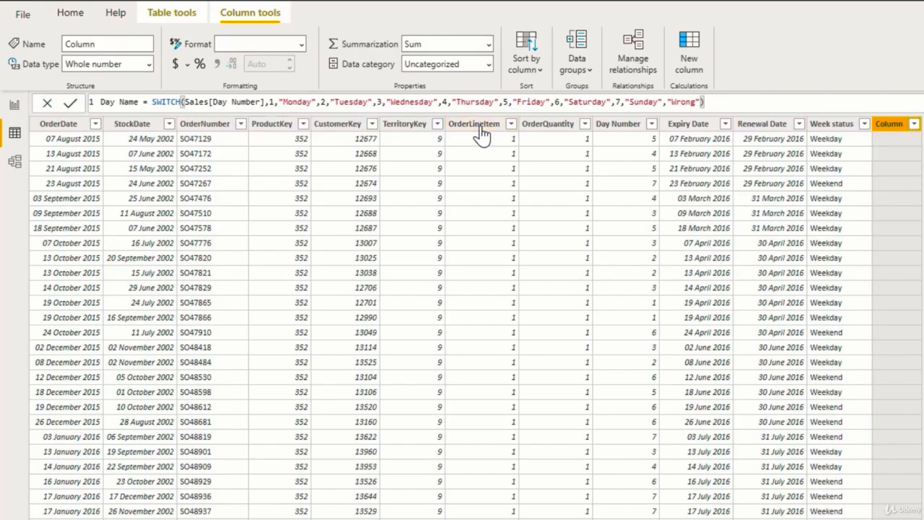
key(Return)
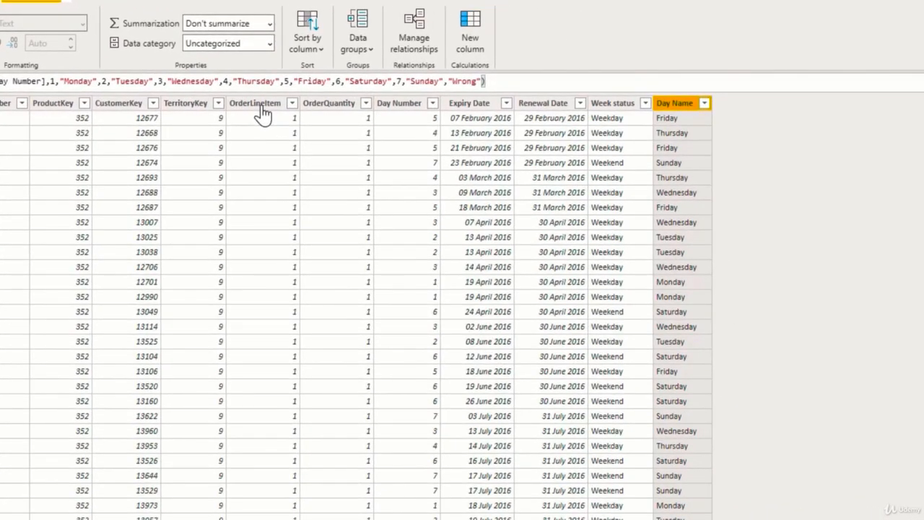
Review the distinct values in the Day Name column and compare several Day Number cells with their day names
click(704, 105)
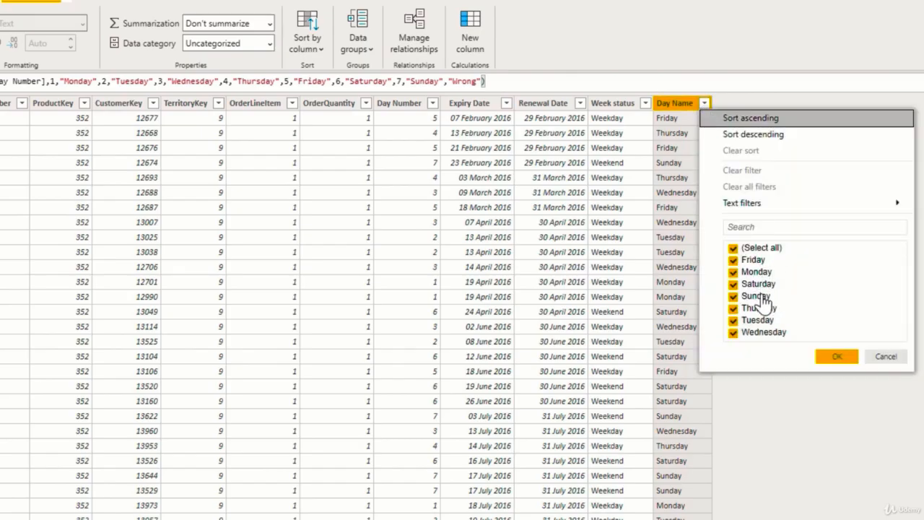
click(830, 357)
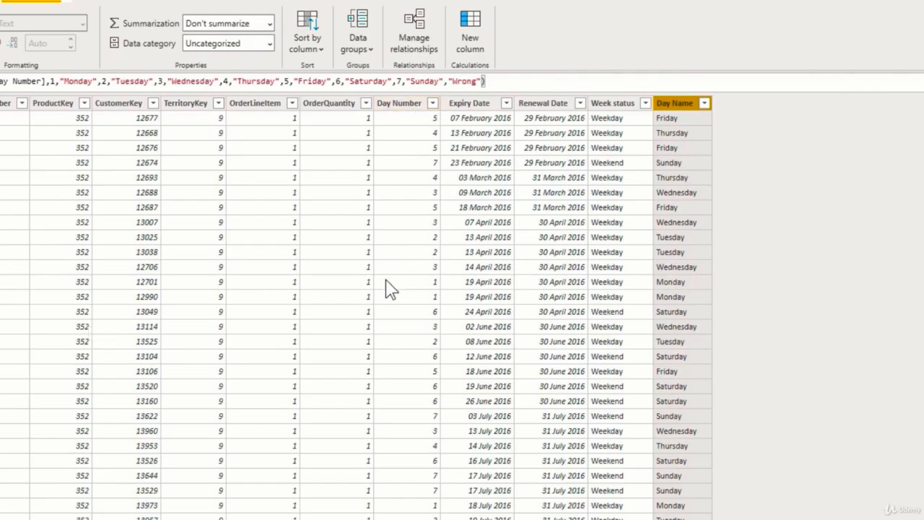
click(425, 211)
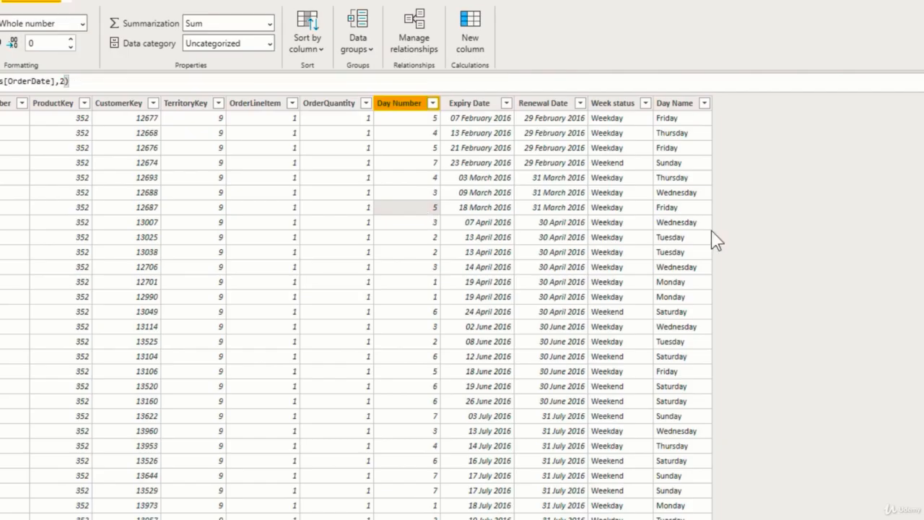
click(402, 433)
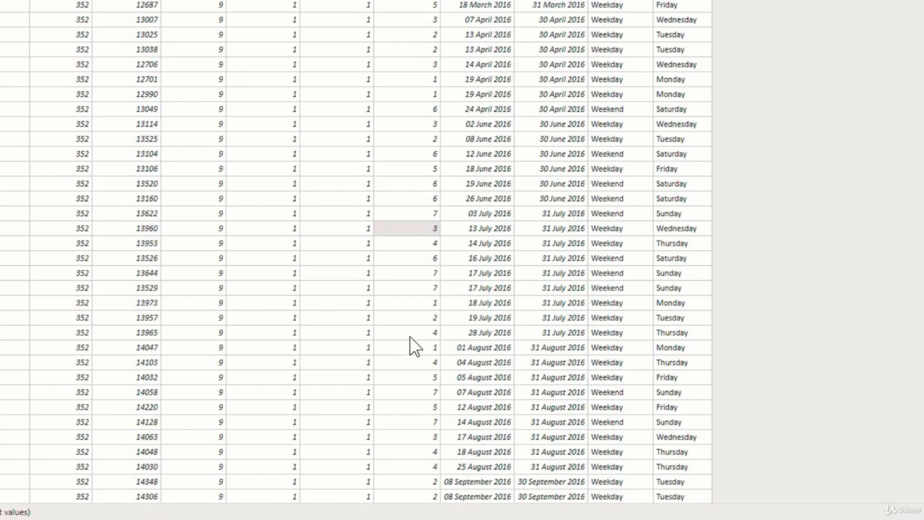
click(409, 349)
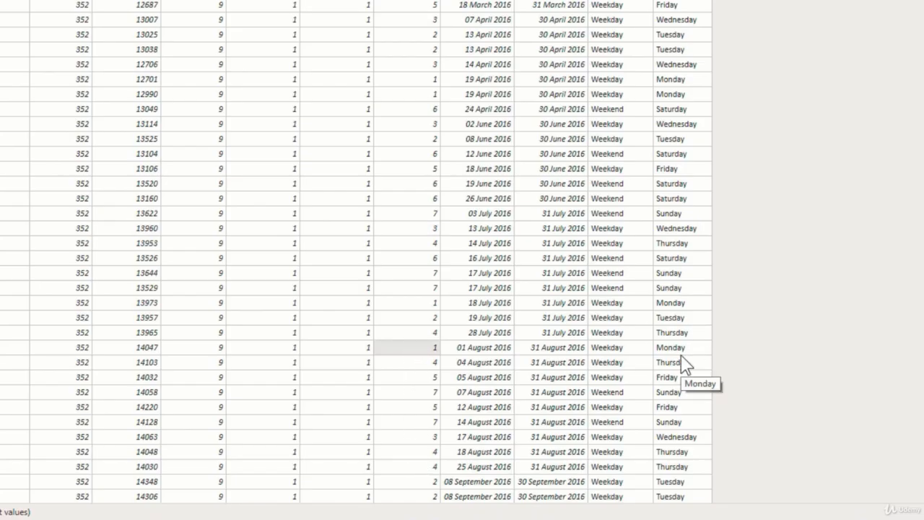